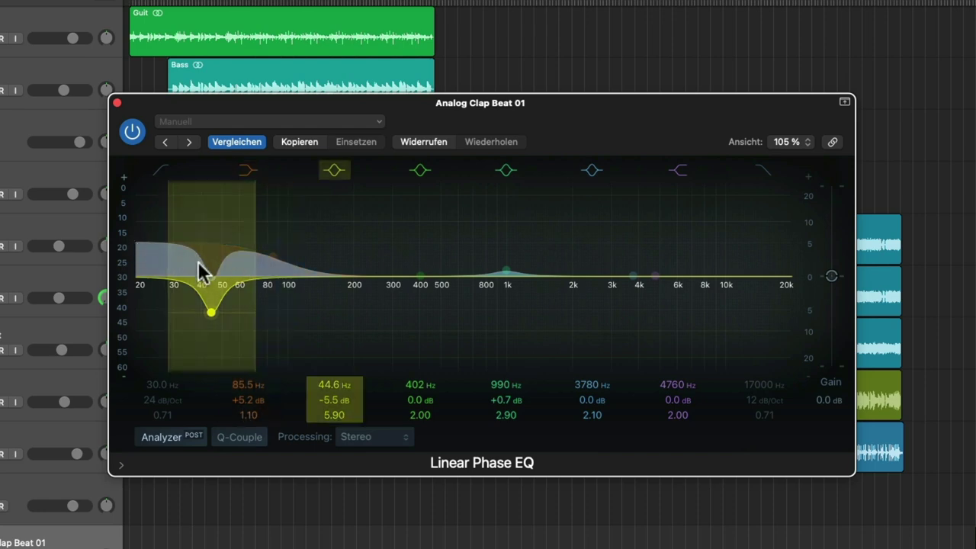
Set the Linear Phase EQ's yellow low band to 43.4 Hz and -3.5 dB, and close the EQ.
drag(211, 309, 208, 300)
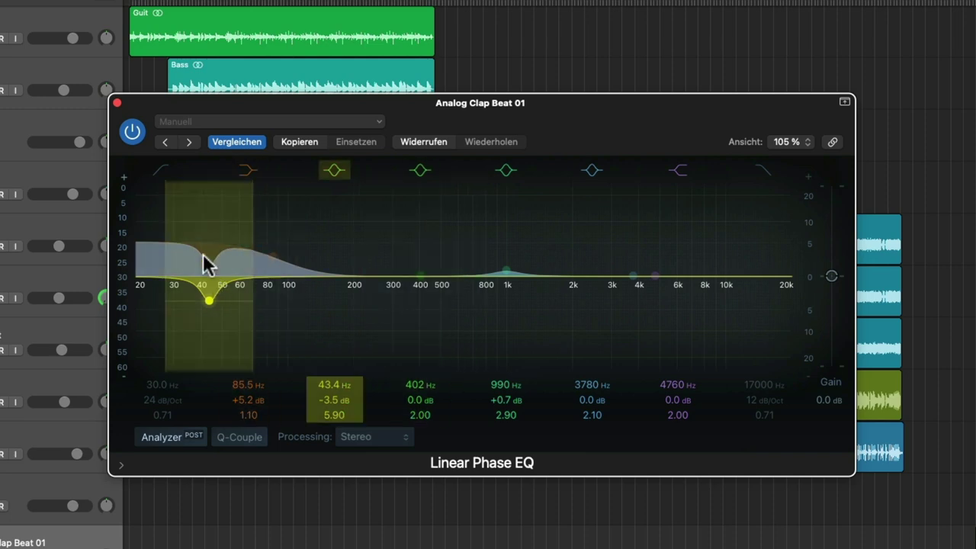
click(117, 102)
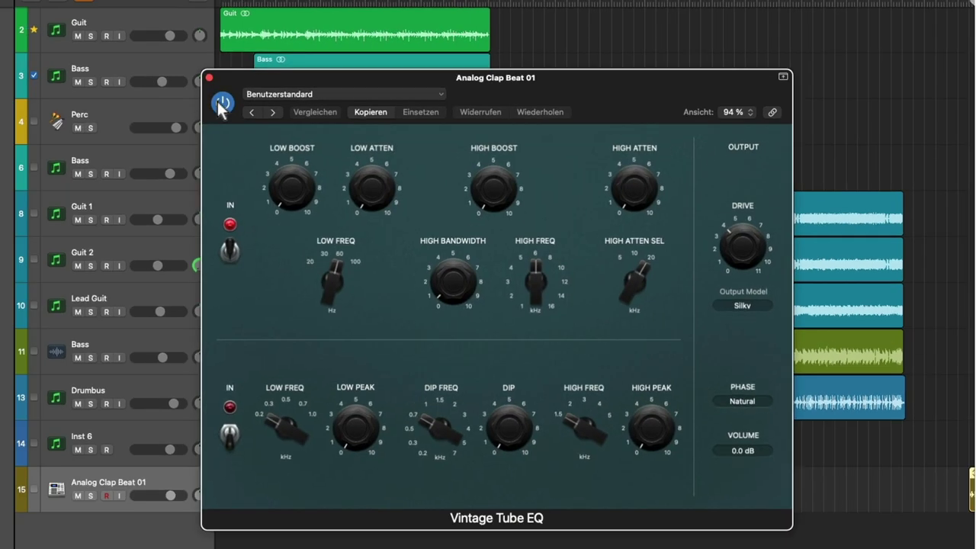
Switch the Vintage Tube EQ off and on again, and raise its Low Boost to 5.7.
click(134, 112)
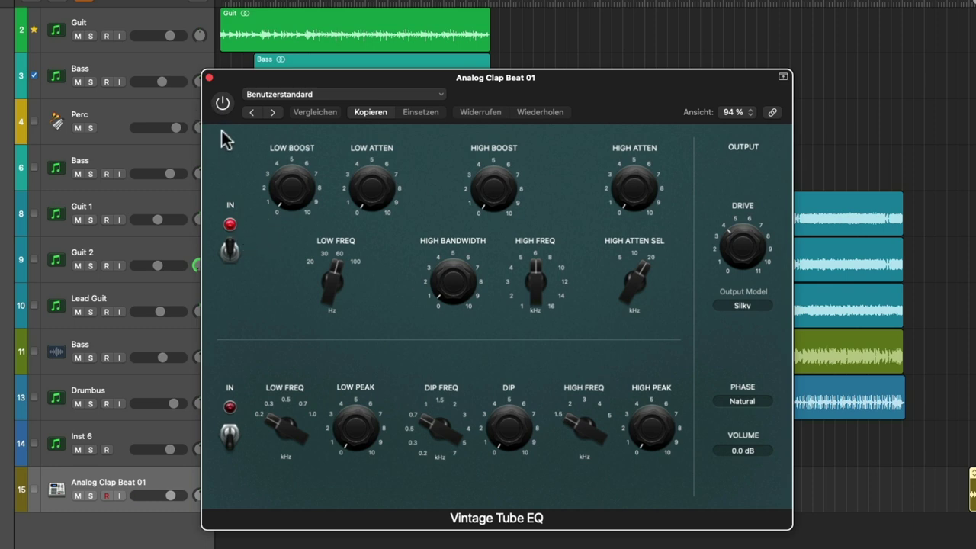
click(222, 103)
drag(338, 309, 326, 292)
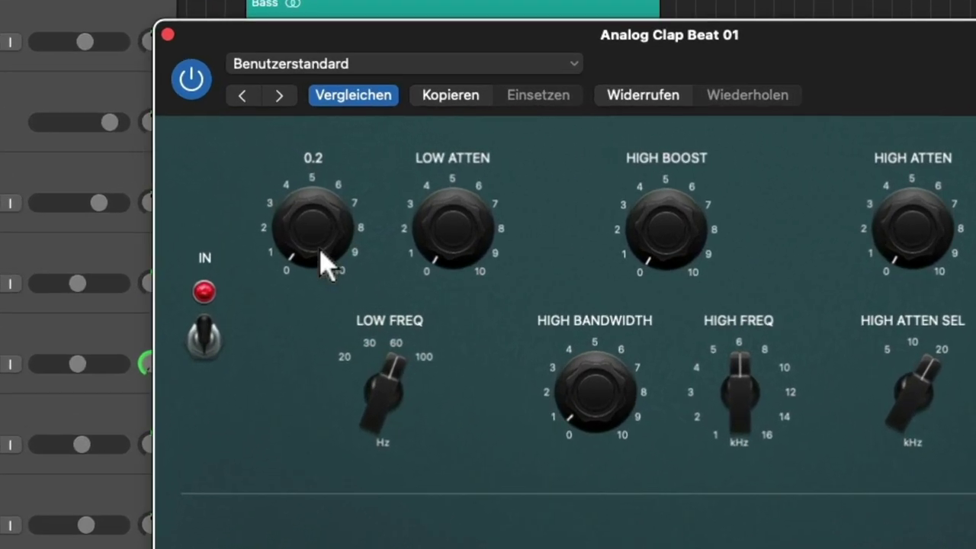
drag(296, 199, 282, 183)
drag(294, 217, 304, 234)
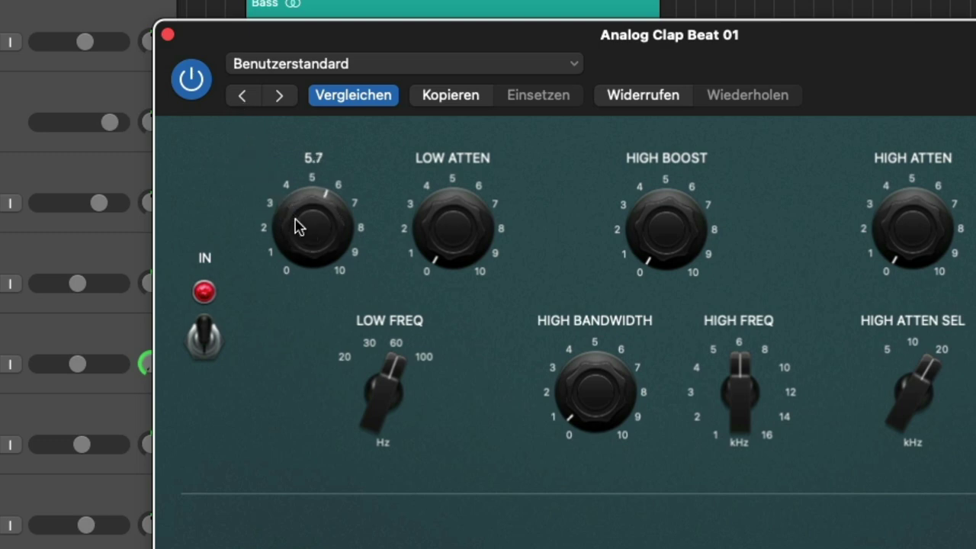
Compare the sound by bypassing the Vintage Tube EQ's upper section and switching it back in.
click(201, 345)
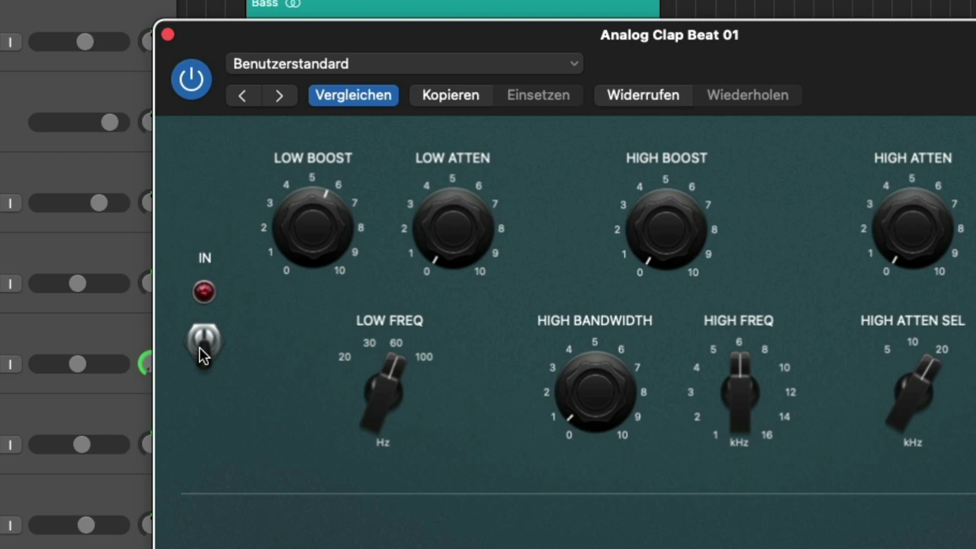
mouse_move(457, 248)
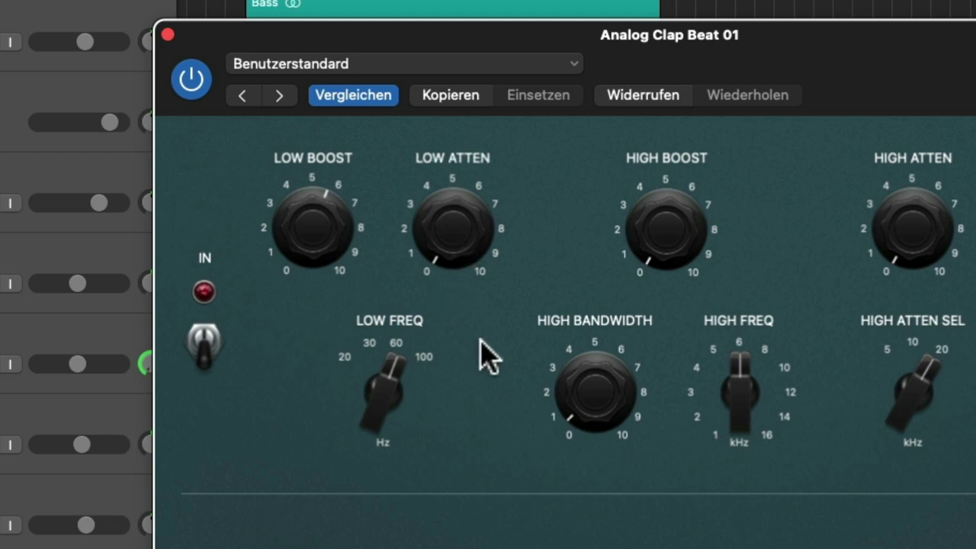
mouse_move(397, 359)
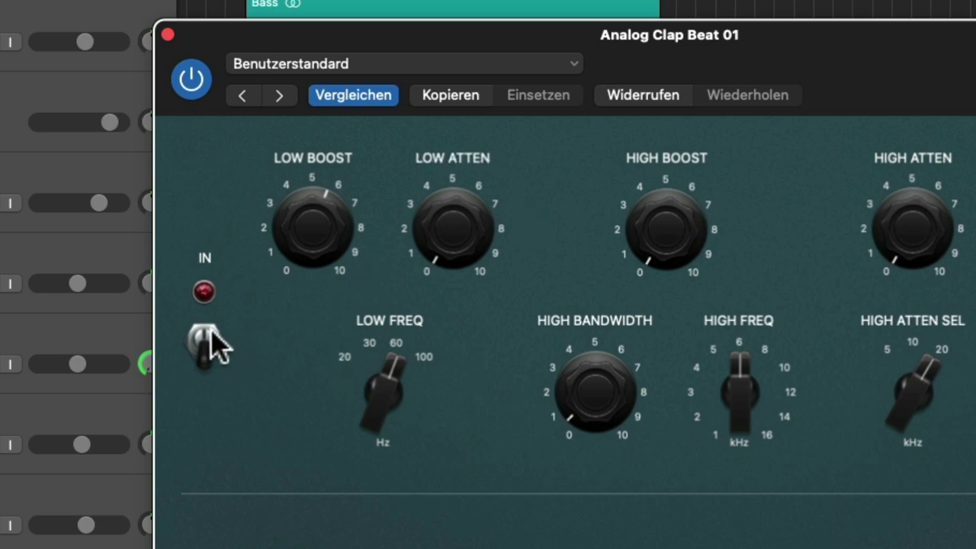
mouse_move(458, 162)
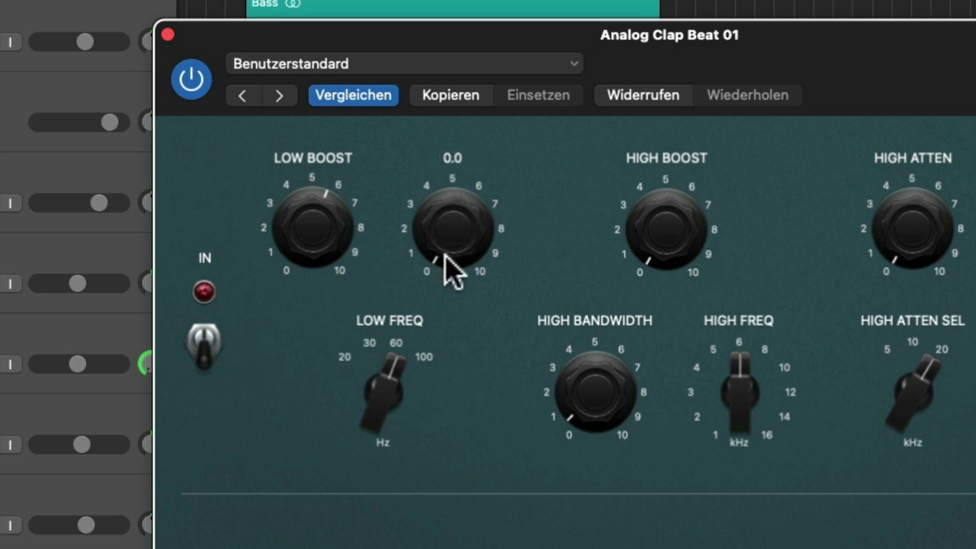
click(202, 336)
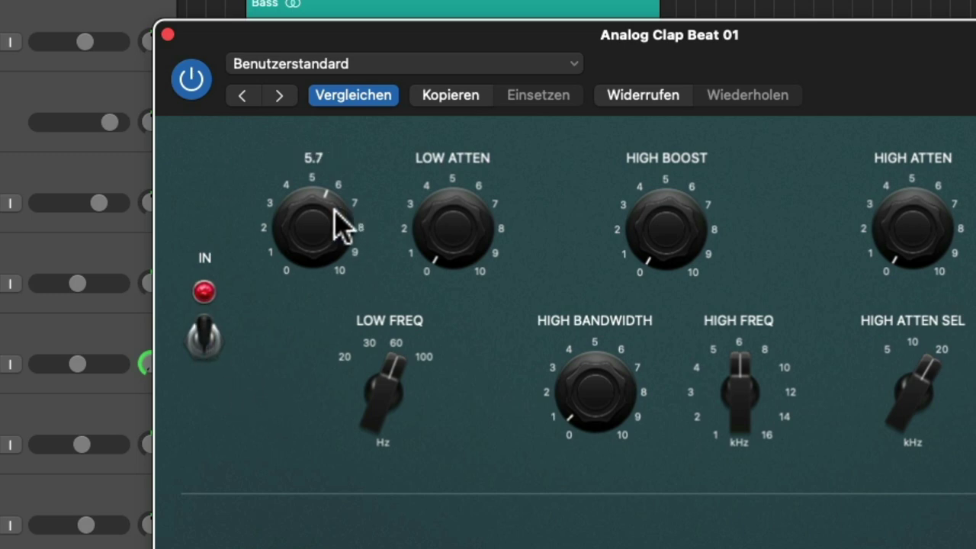
Set Low Boost to 5.3 and raise Low Atten to just under 7 on the Vintage Tube EQ.
drag(333, 208, 307, 227)
drag(473, 266, 362, 61)
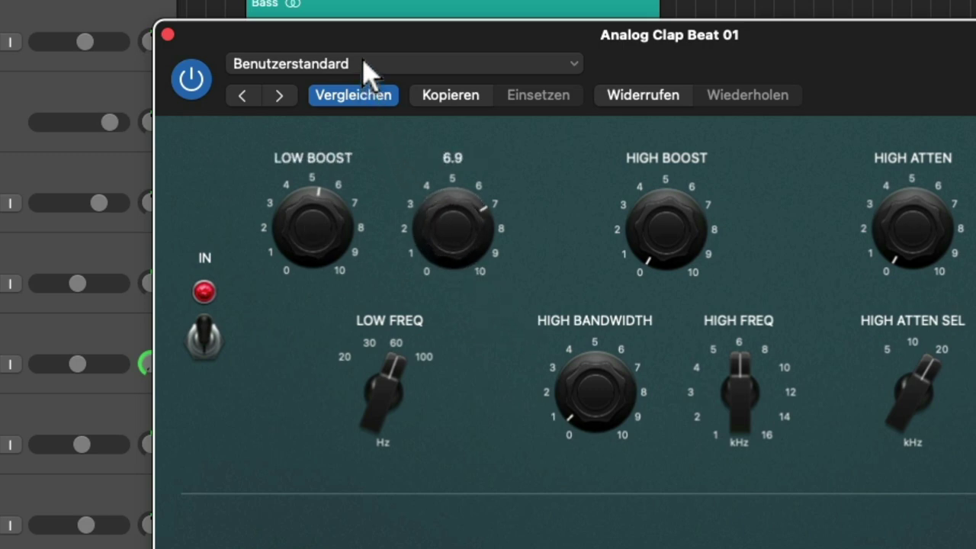
drag(389, 179, 392, 277)
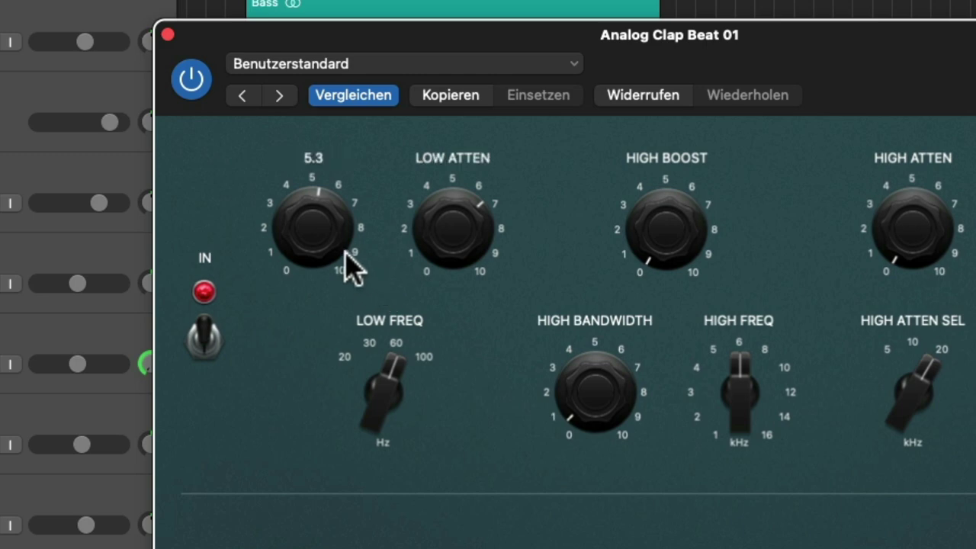
drag(466, 237, 462, 244)
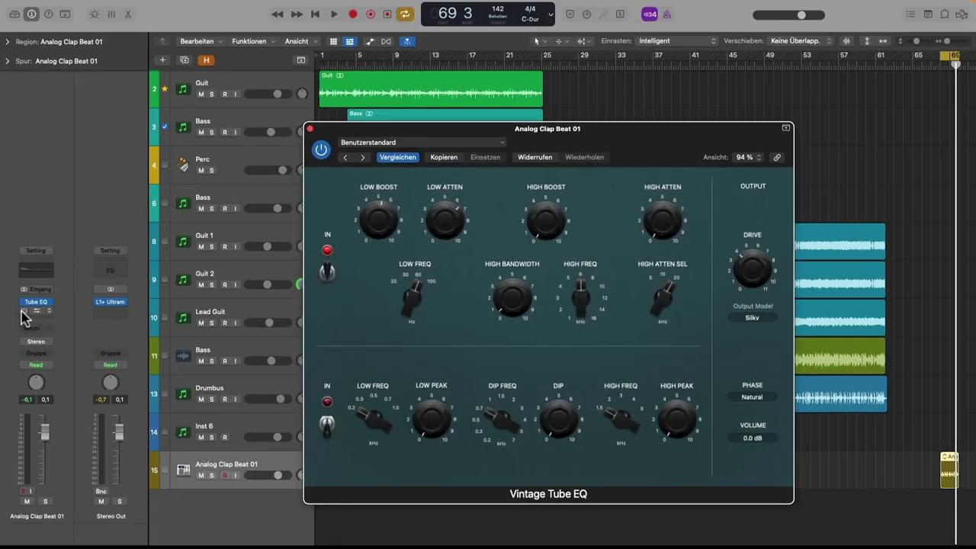
Open the Linear Phase EQ of the Analog Clap Beat 01 track and reset it to Standardeinstellung.
click(35, 311)
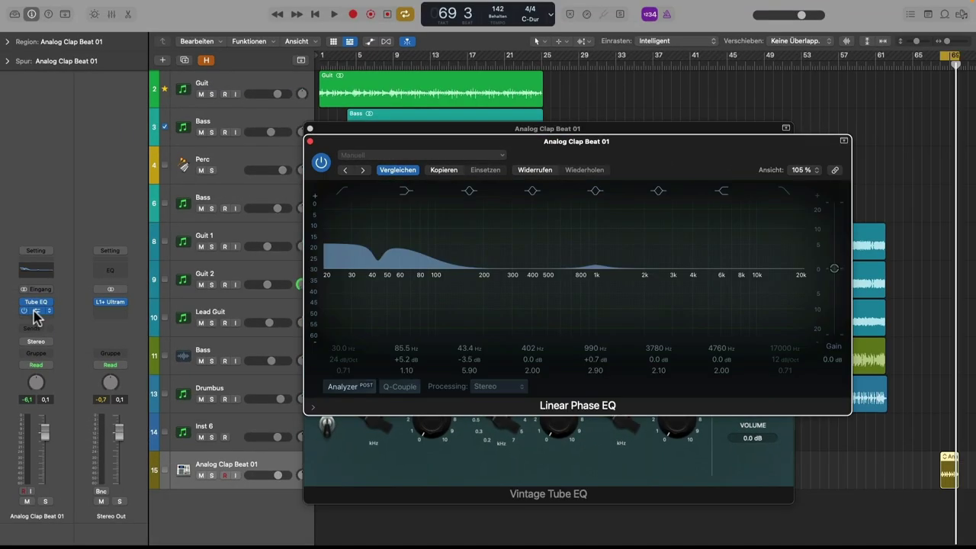
click(450, 156)
click(478, 318)
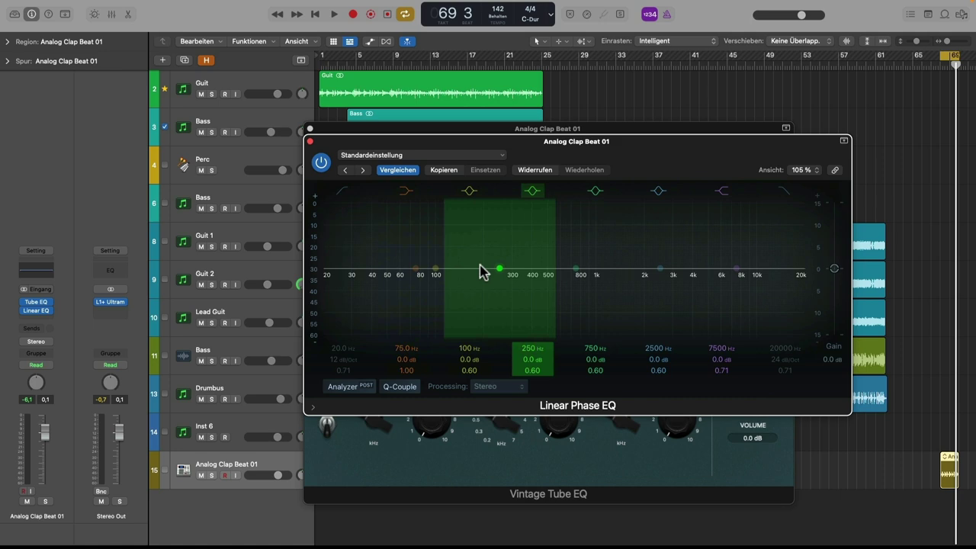
Place the Vintage Tube EQ and Linear Phase EQ windows side by side, with the tube EQ's Low Boost and Low Atten at 0.
click(316, 128)
click(310, 128)
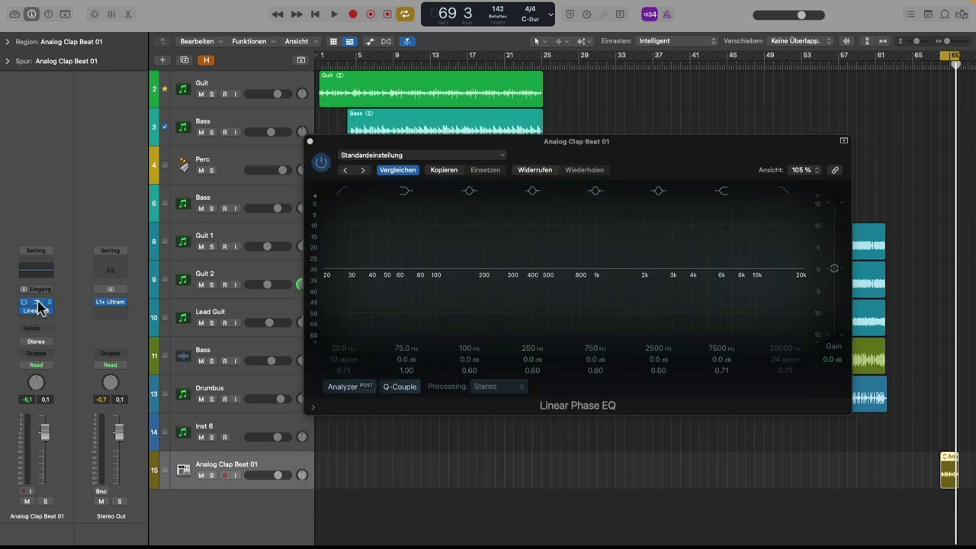
click(38, 303)
drag(703, 135, 420, 76)
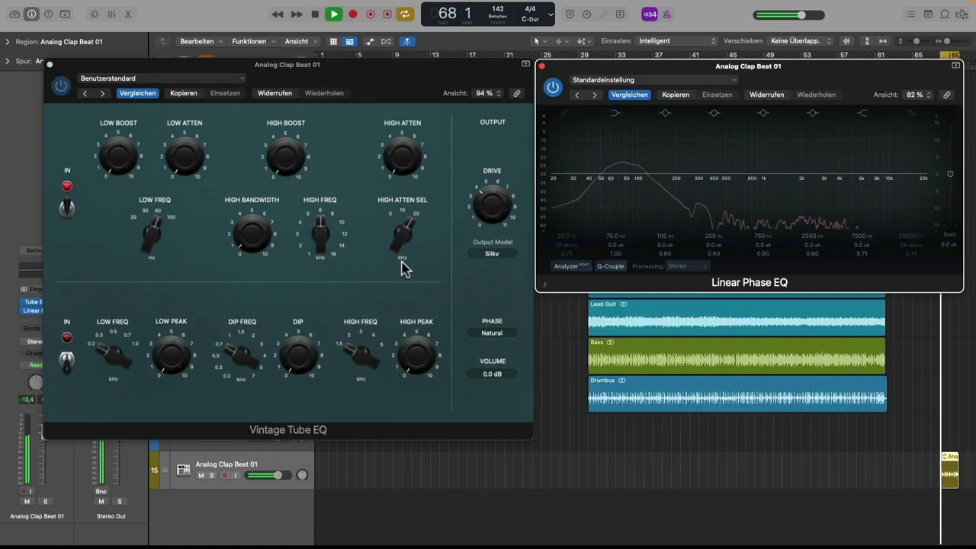
During playback, raise the Vintage Tube EQ's Low Boost to 5.0 and Low Atten to about 6, and stop playback.
drag(143, 178, 91, 101)
click(195, 165)
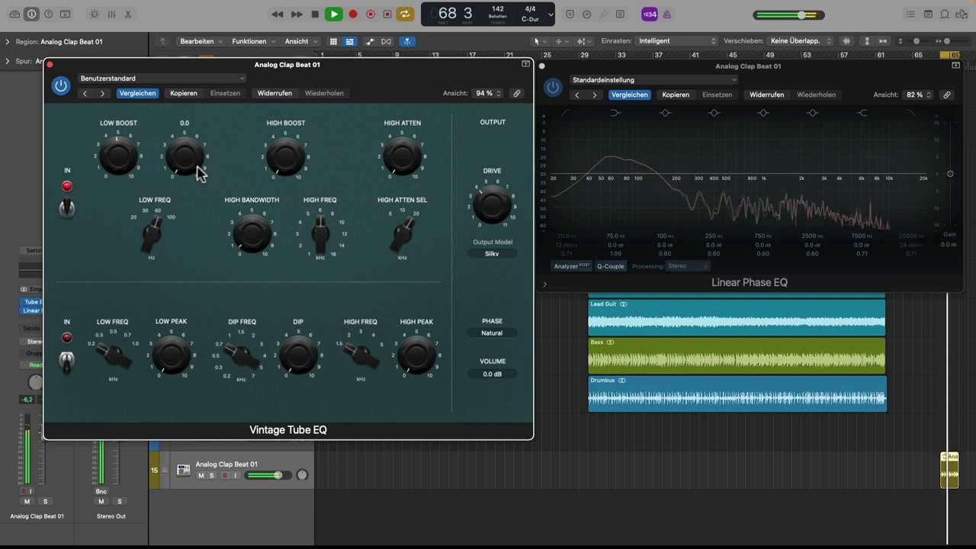
drag(195, 169, 154, 90)
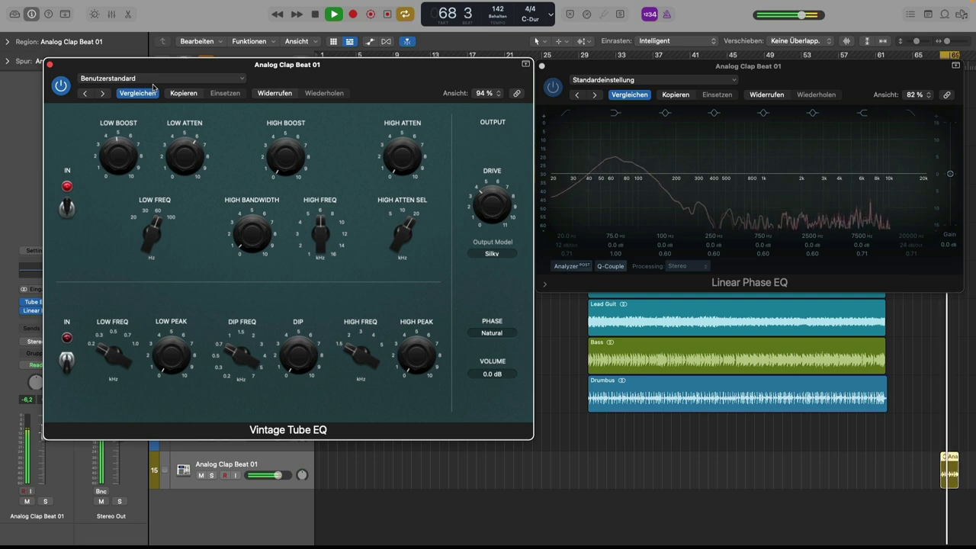
key(space)
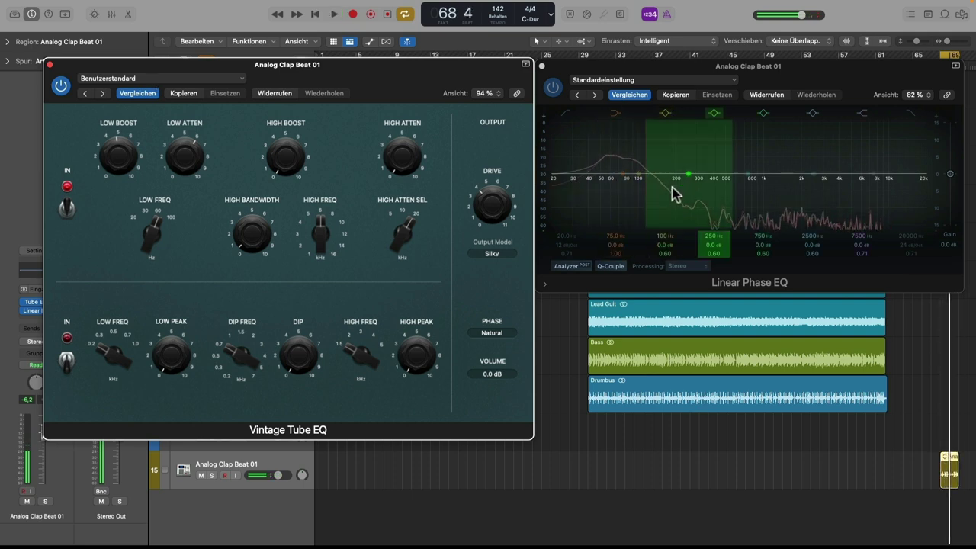
Return the Vintage Tube EQ's Low Atten to 0.
mouse_move(130, 229)
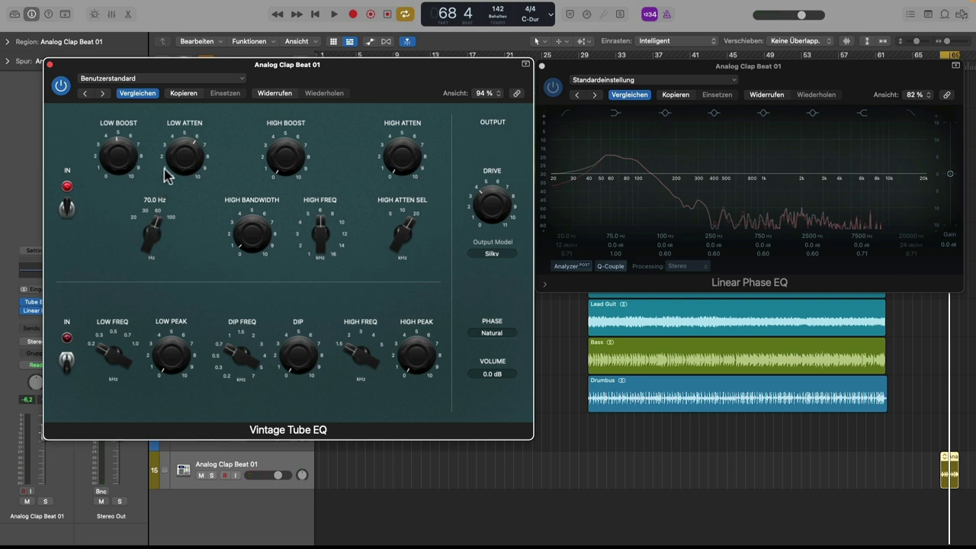
mouse_move(189, 158)
drag(189, 158, 183, 177)
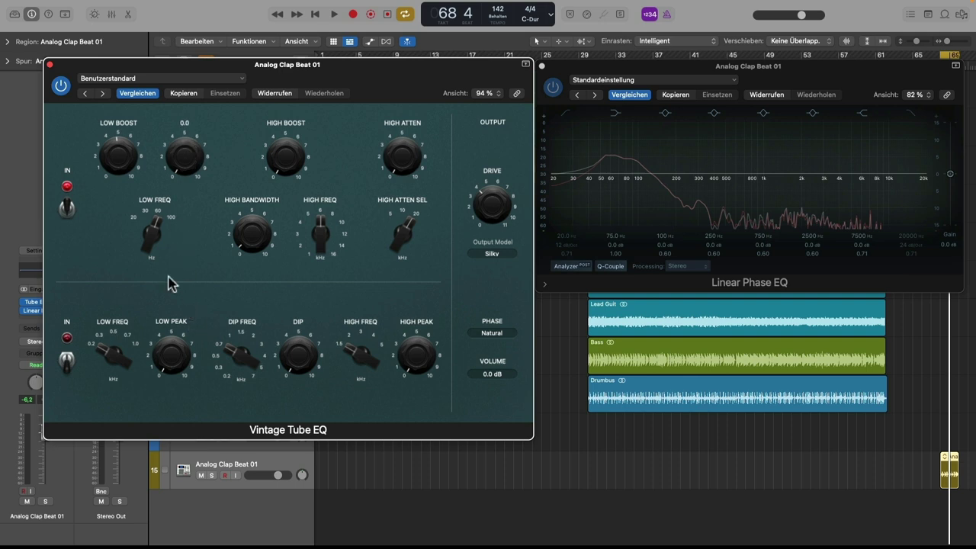
During playback, lower the Vintage Tube EQ's Low Boost to 2.1, raise it again and adjust Low Atten.
mouse_move(132, 166)
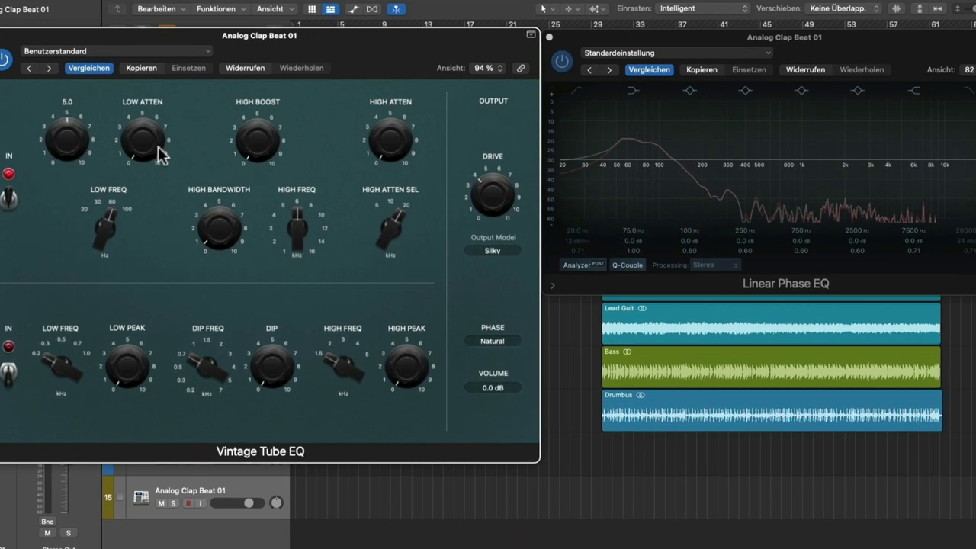
mouse_move(68, 137)
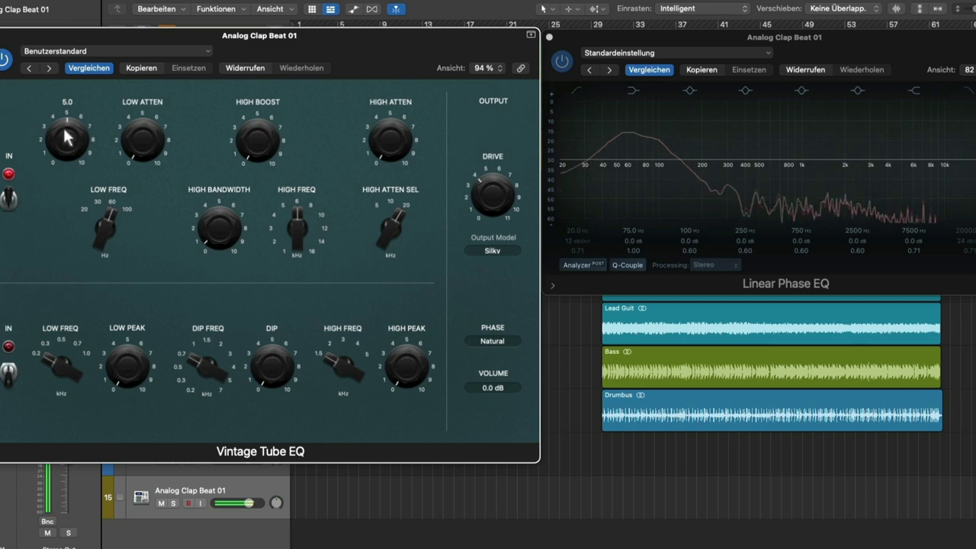
drag(66, 151, 66, 167)
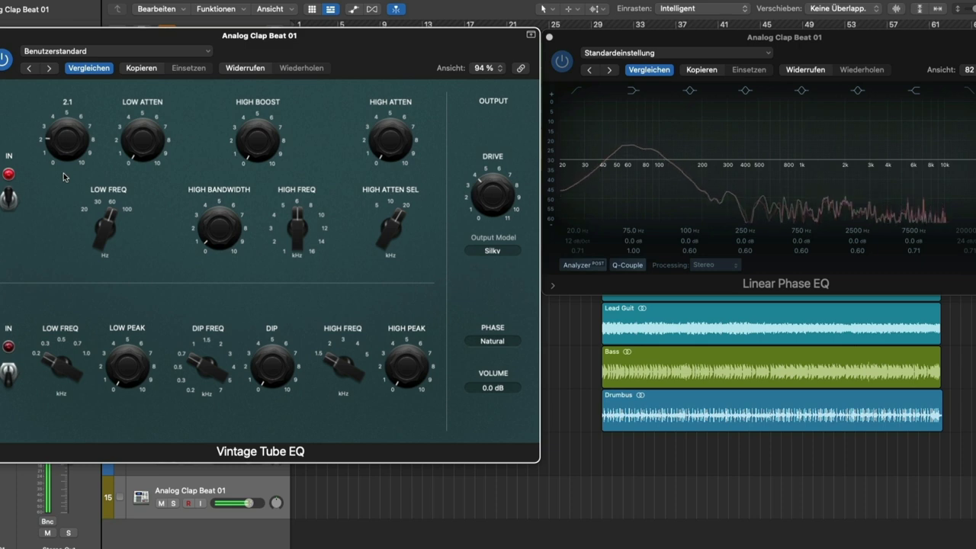
drag(65, 176, 54, 131)
mouse_move(140, 163)
mouse_down()
mouse_move(137, 142)
mouse_move(148, 149)
mouse_up()
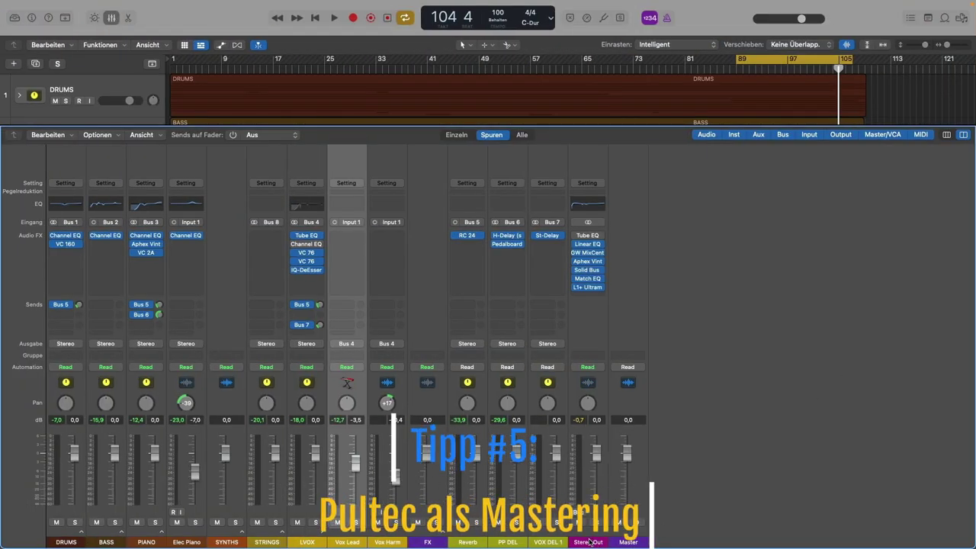
Load the Mix Bus preset Enhanced Mix into the Vintage Tube EQ on the Stereo Out channel.
click(588, 541)
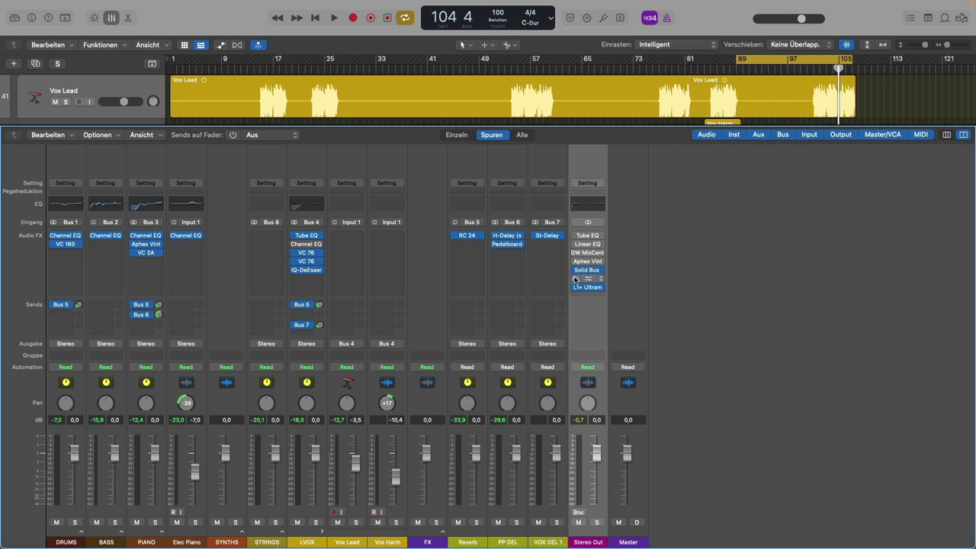
click(593, 236)
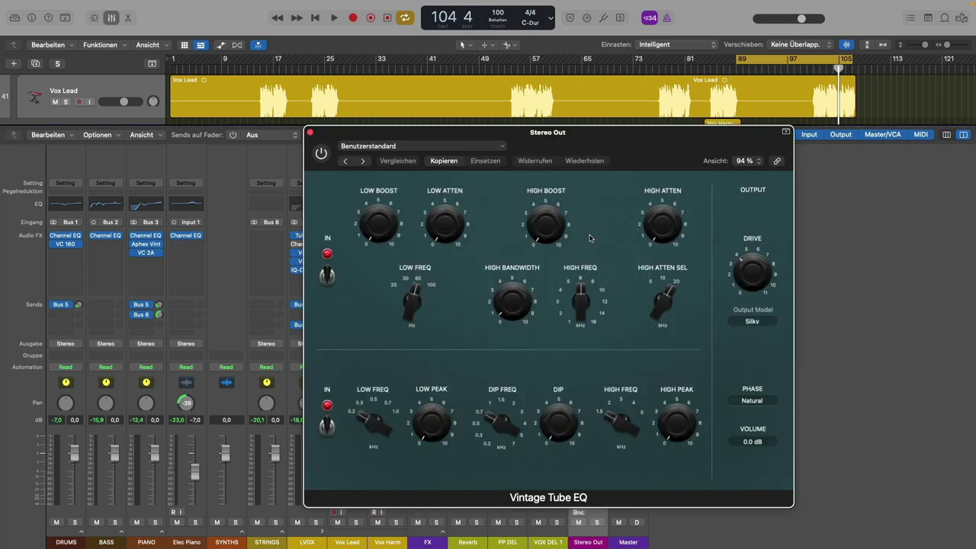
drag(591, 147, 590, 142)
click(473, 144)
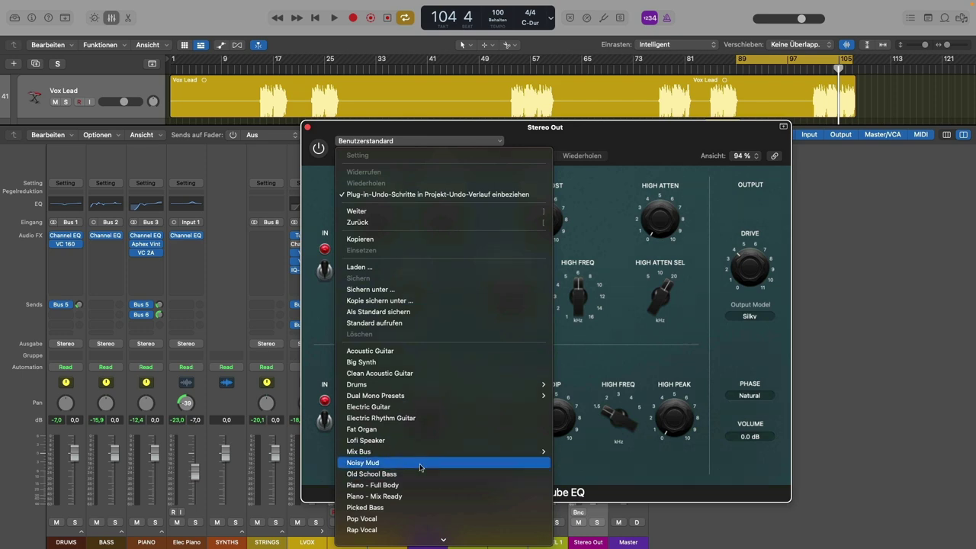
mouse_move(412, 458)
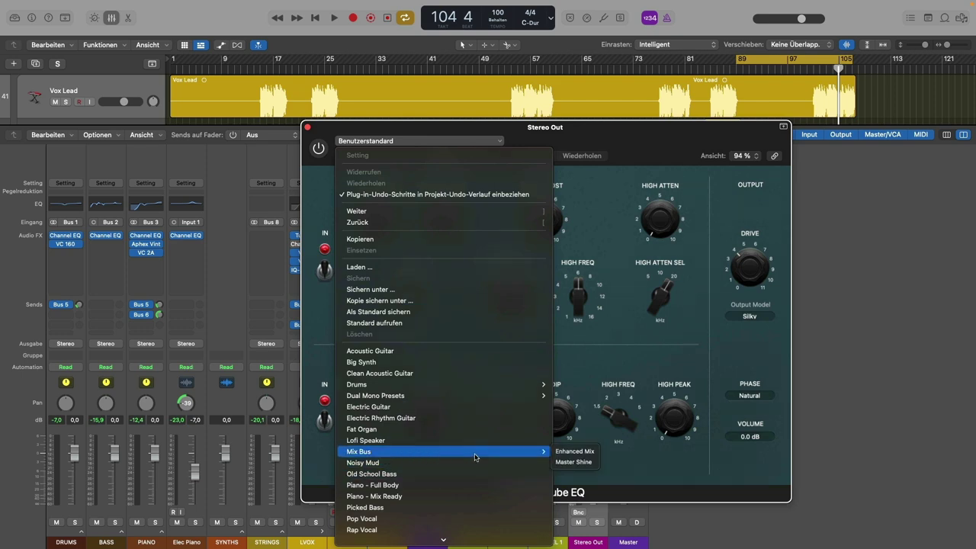
click(574, 452)
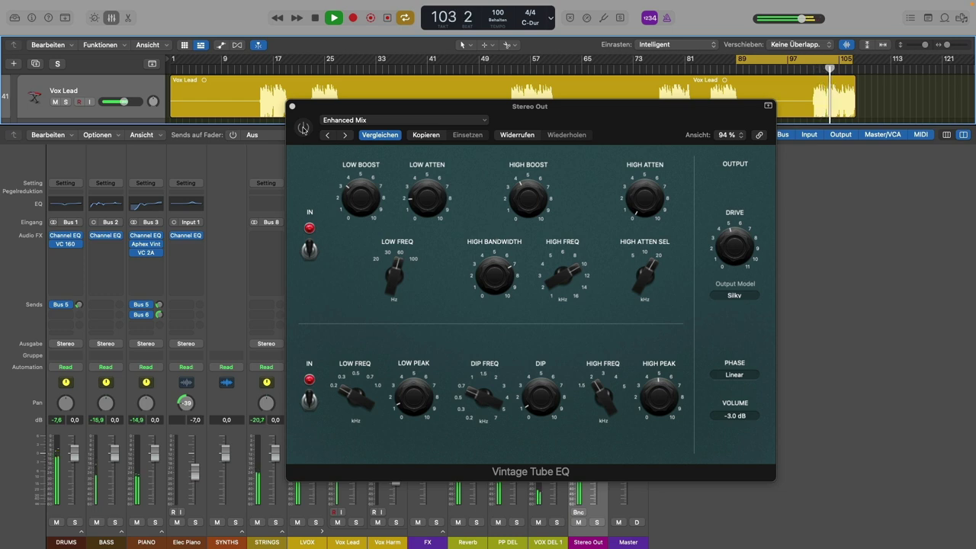
Turn on the Vintage Tube EQ, raise Drive to about 6.5 and High Boost to about 5.5, and compare against bypass.
click(302, 128)
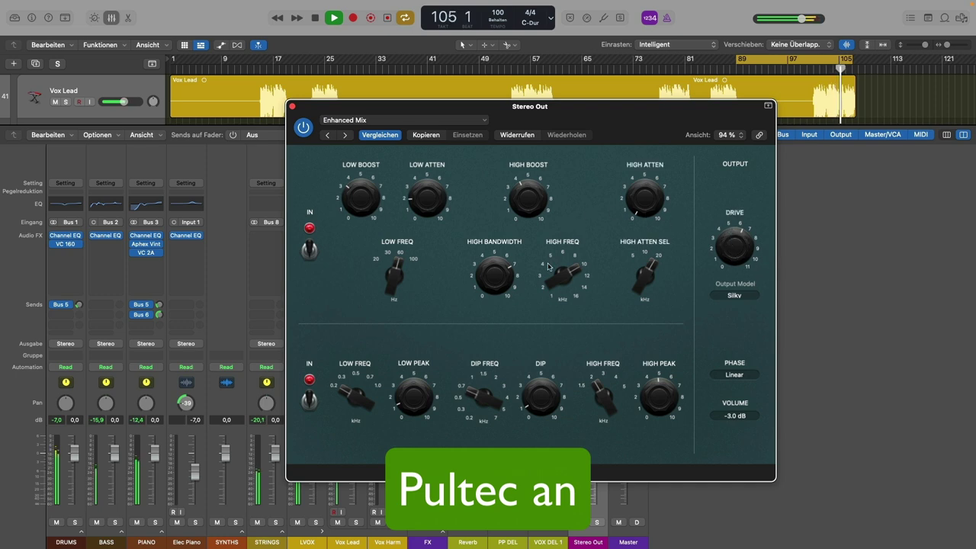
drag(516, 191, 515, 200)
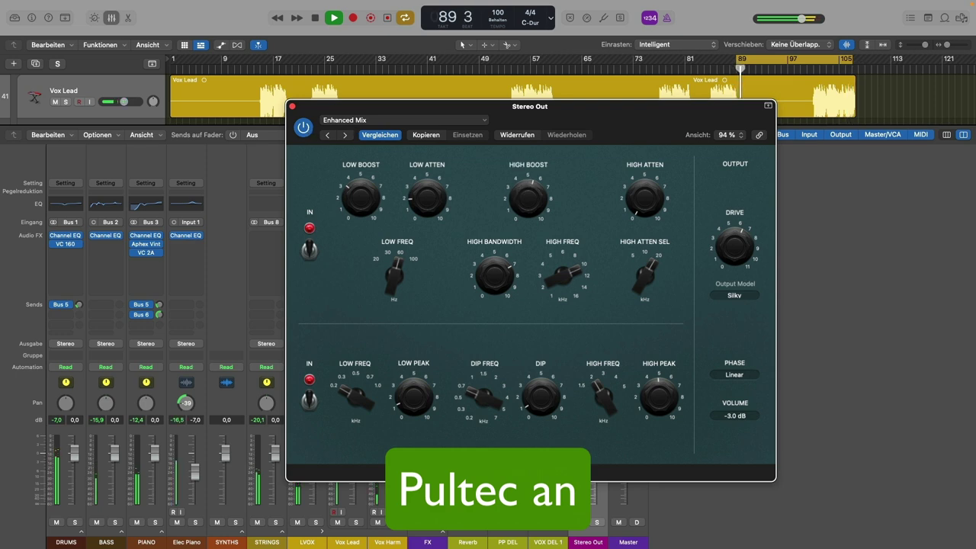
click(303, 128)
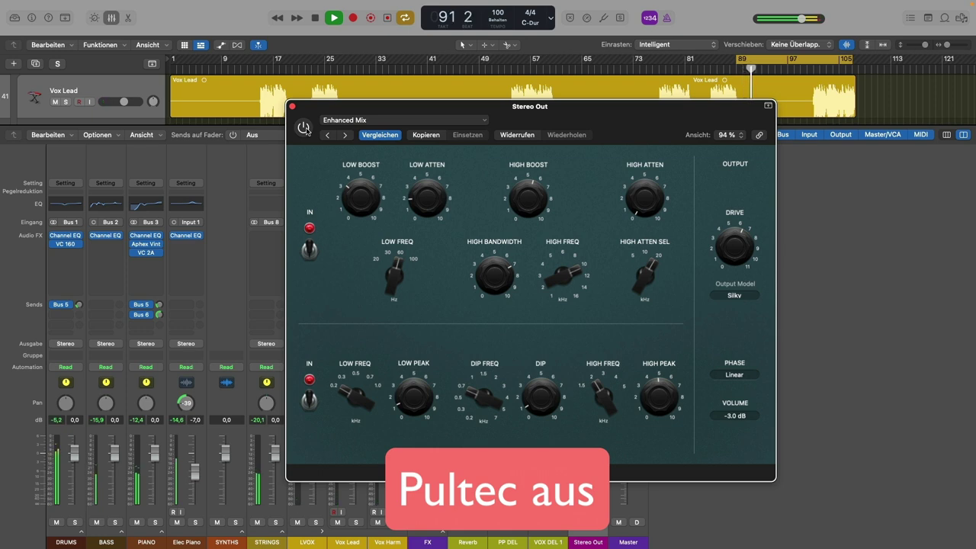
click(304, 128)
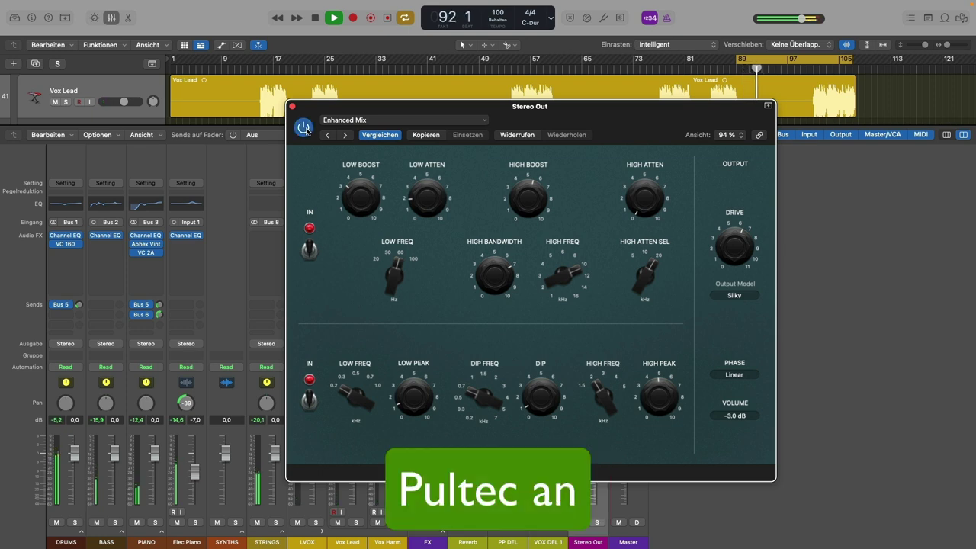
Stop playback and load the Mix Bus preset Master Shine into the Vintage Tube EQ on the Stereo Out channel.
key(space)
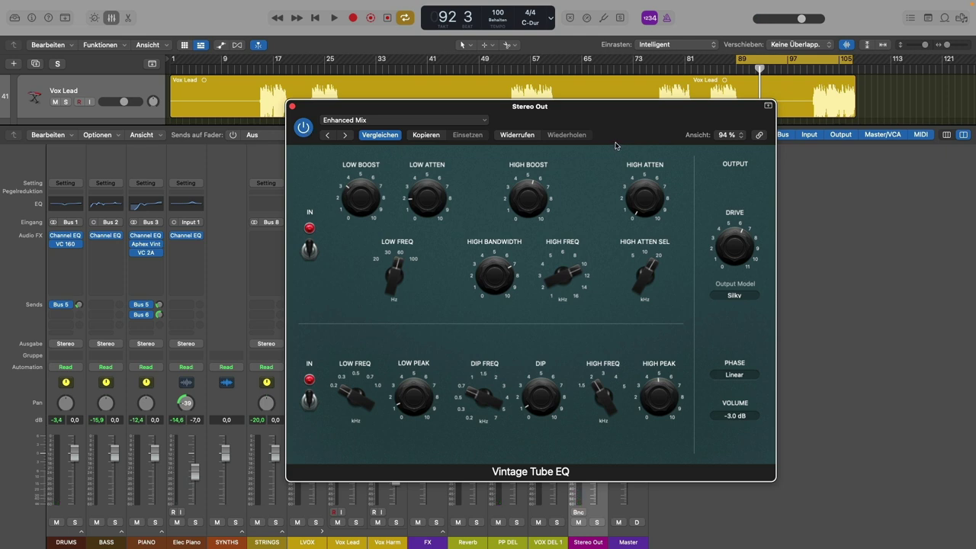
click(483, 120)
mouse_move(457, 430)
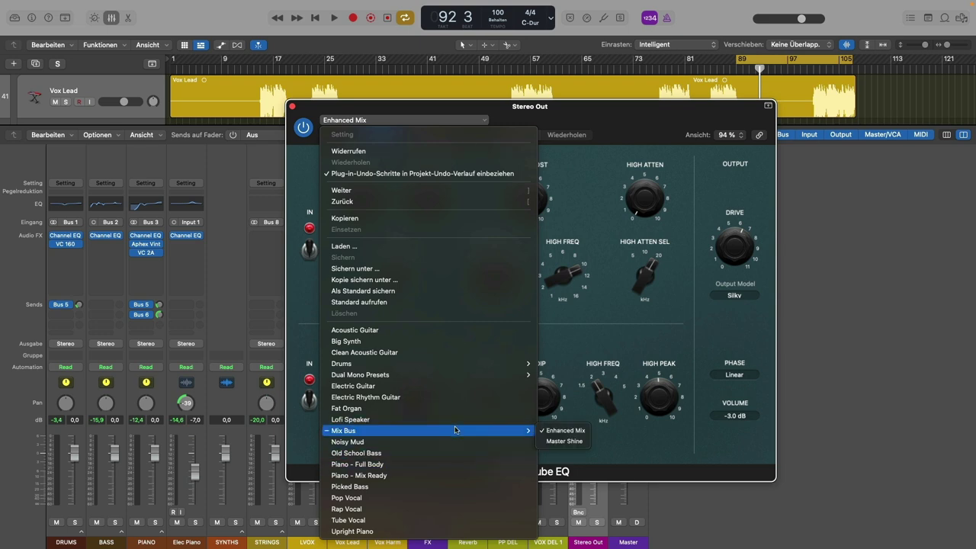
click(574, 441)
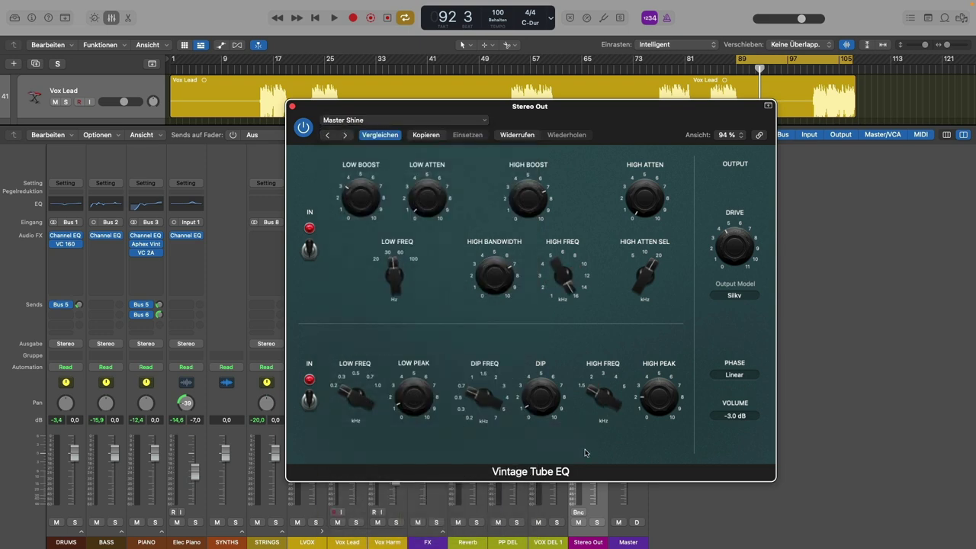
Bypass the Vintage Tube EQ, play the song from around bar 101 and re-enable the EQ to compare the Master Shine sound.
click(303, 127)
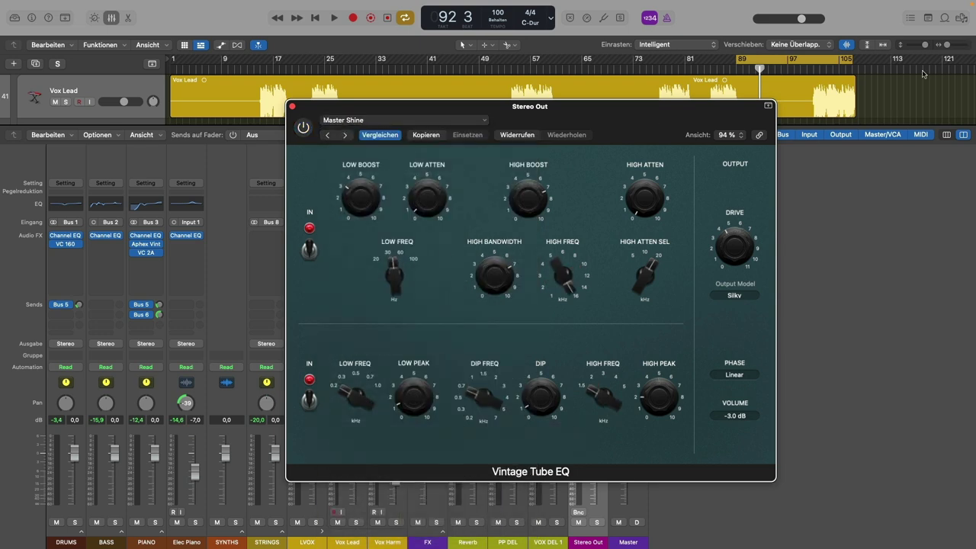
click(813, 73)
key(space)
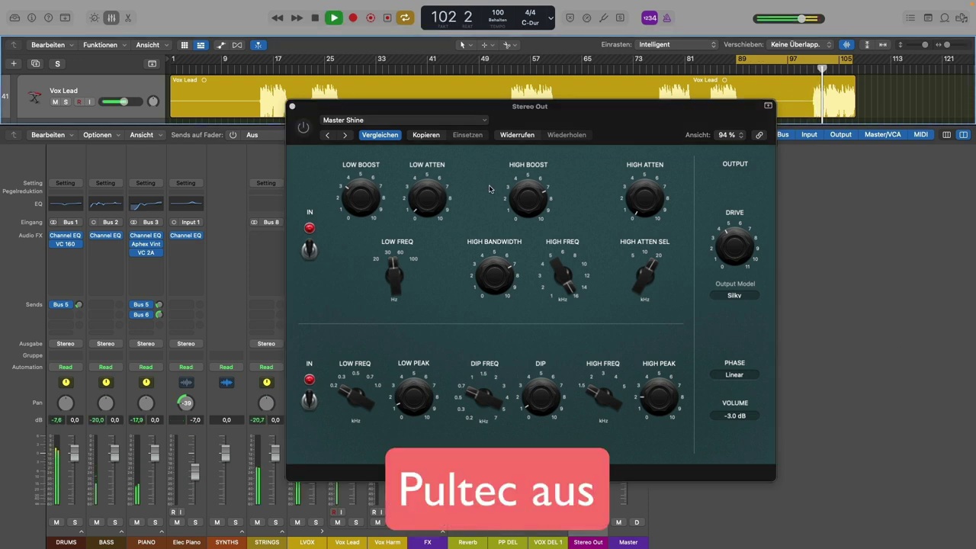
click(303, 127)
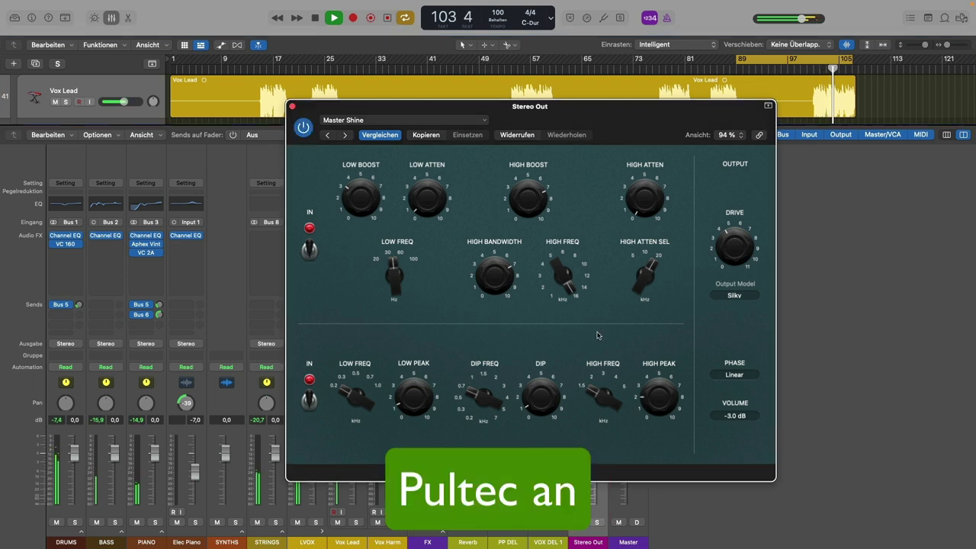
During playback, set High Bandwidth to 7.5, the upper Low Freq to 48 Hz and High Boost to 6.9, and raise Dip to about 2.
mouse_move(496, 279)
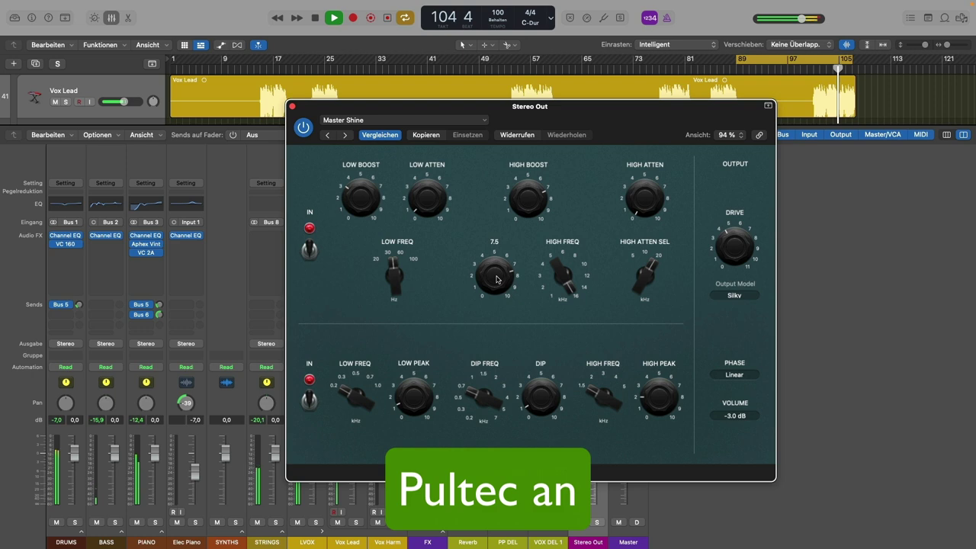
mouse_move(391, 277)
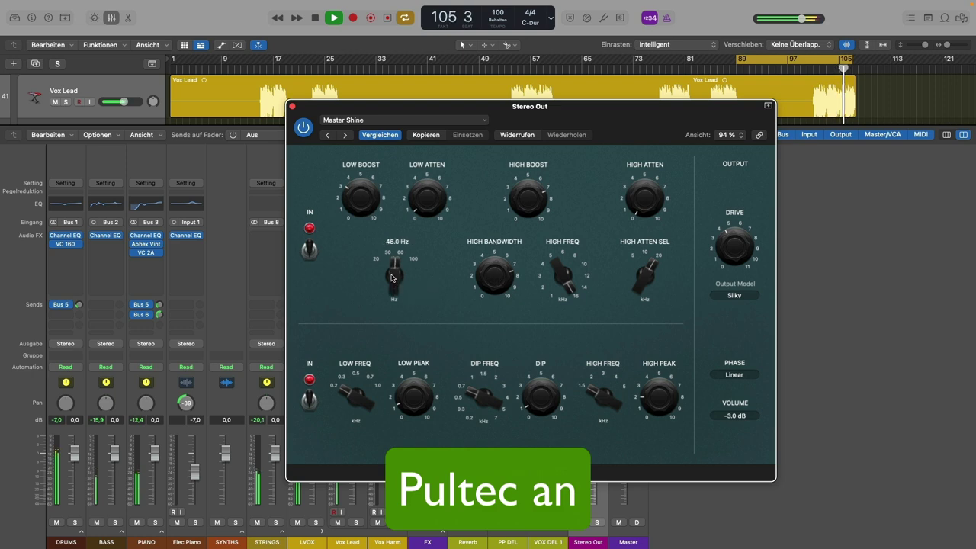
mouse_move(536, 197)
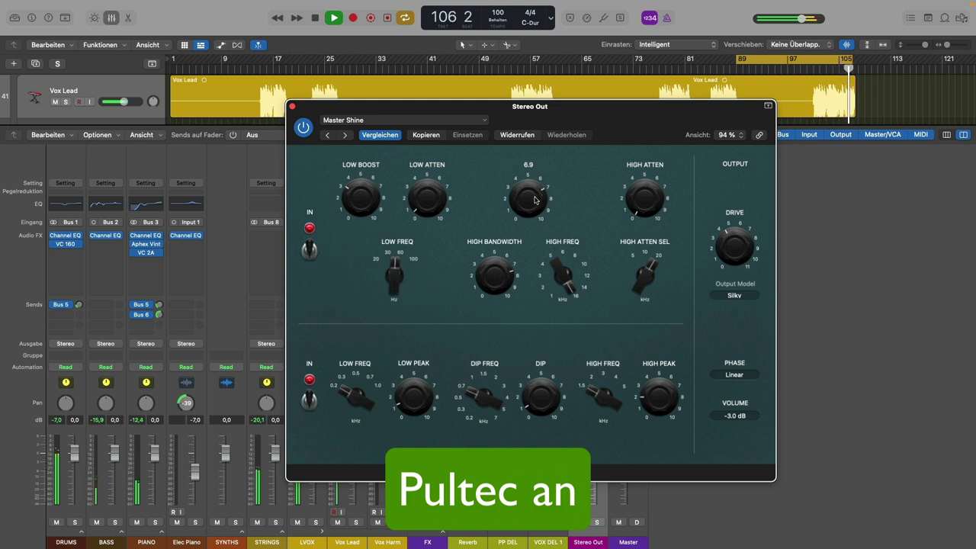
mouse_move(540, 402)
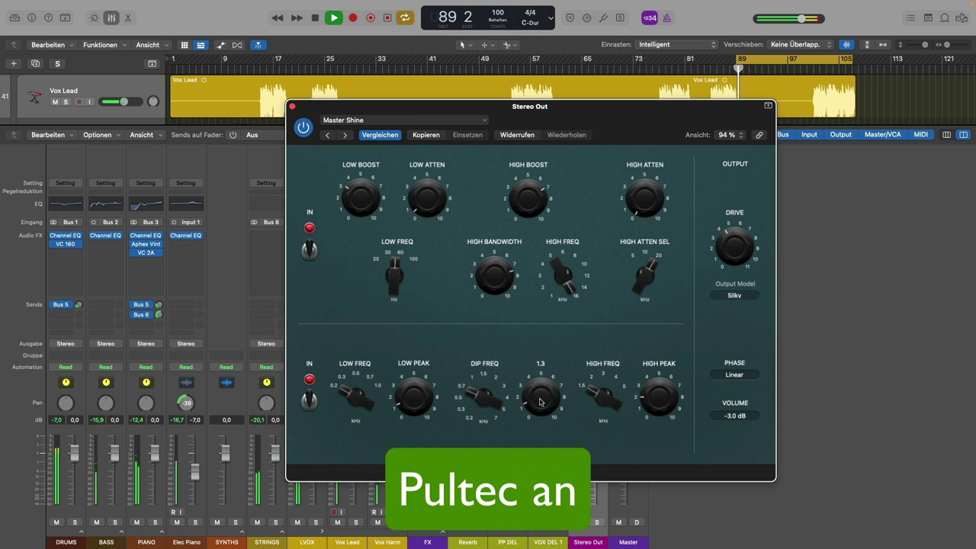
Compare the adjusted Vintage Tube EQ against bypass, leave it on and stop playback.
click(303, 128)
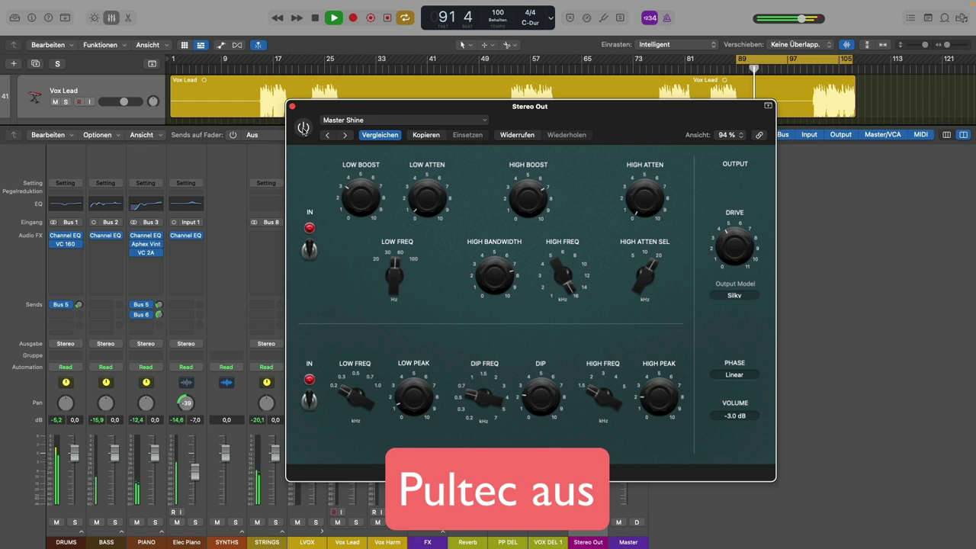
click(304, 128)
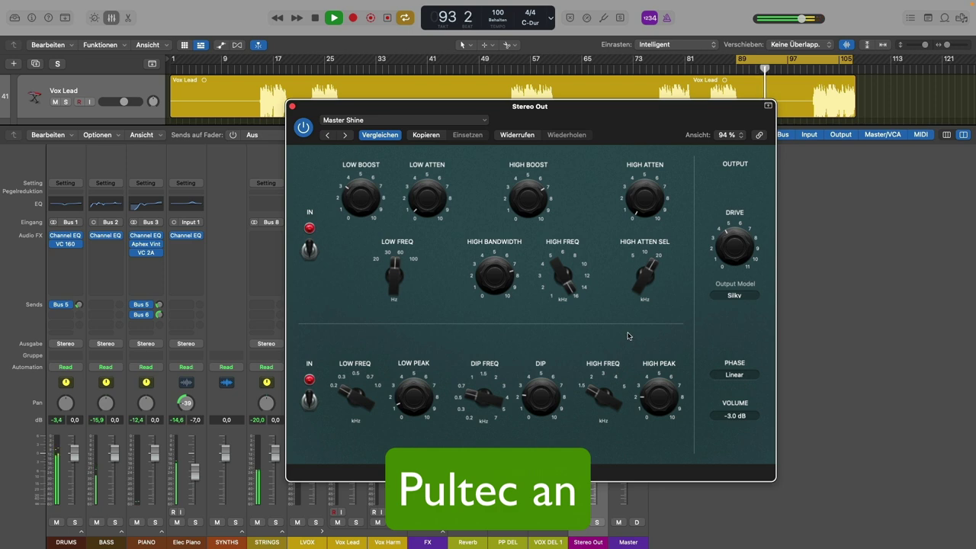
key(space)
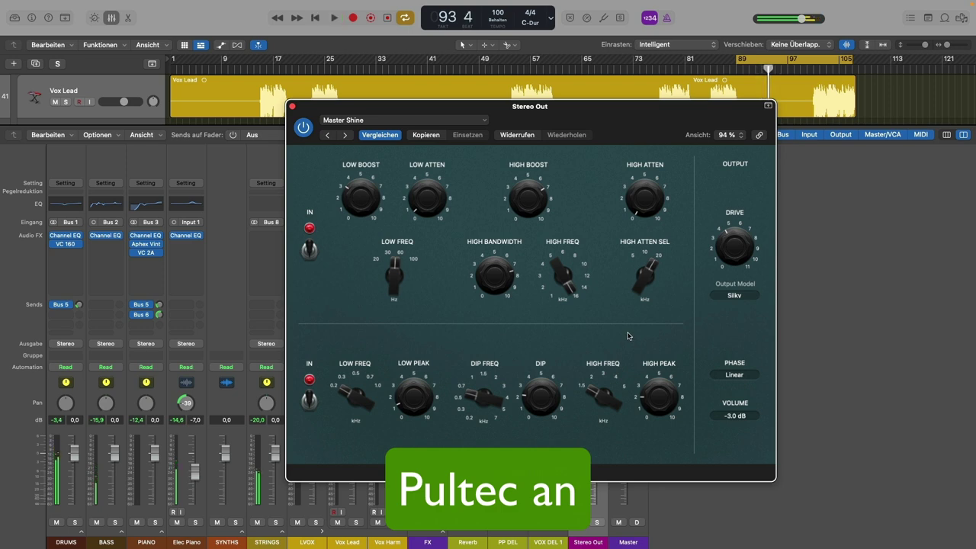